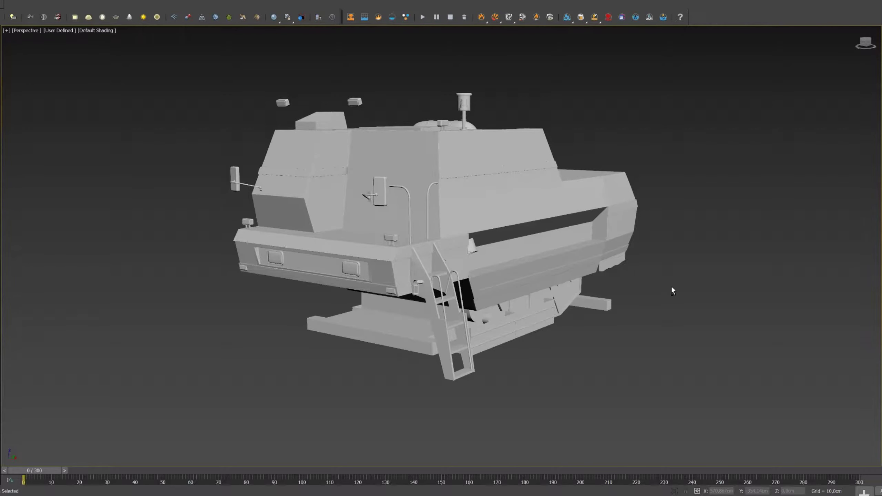
Orbit the combine body and cabin model, toggling Edged Faces to show polygon edges.
mouse_move(644, 270)
middle_mouse_down("alt")
mouse_move(636, 280)
mouse_move(651, 286)
mouse_move(651, 270)
mouse_move(643, 268)
mouse_move(601, 289)
mouse_move(469, 292)
middle_mouse_up("alt")
key("F4")
key("F4")
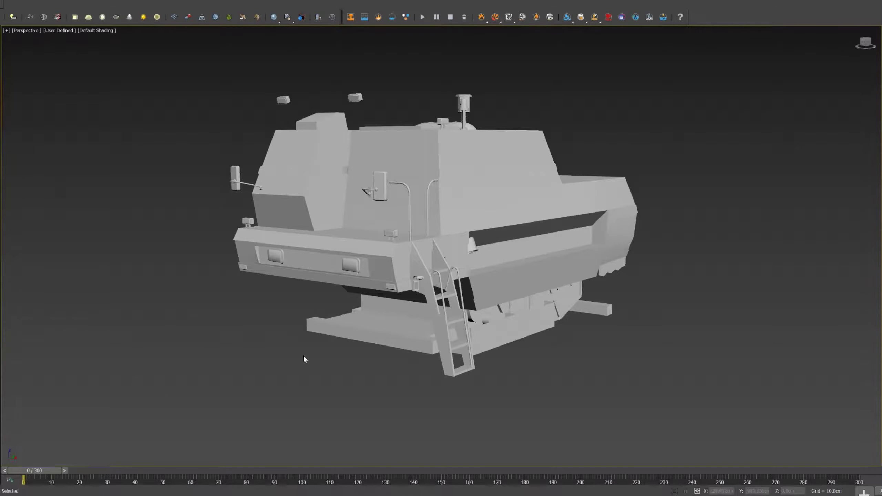
mouse_move(752, 264)
middle_mouse_down("alt")
mouse_move(763, 262)
mouse_move(714, 246)
middle_mouse_up("alt")
key("F4")
mouse_move(611, 280)
middle_mouse_down("alt")
mouse_move(594, 290)
mouse_move(537, 285)
mouse_move(646, 278)
mouse_move(605, 256)
mouse_move(594, 262)
middle_mouse_up("alt")
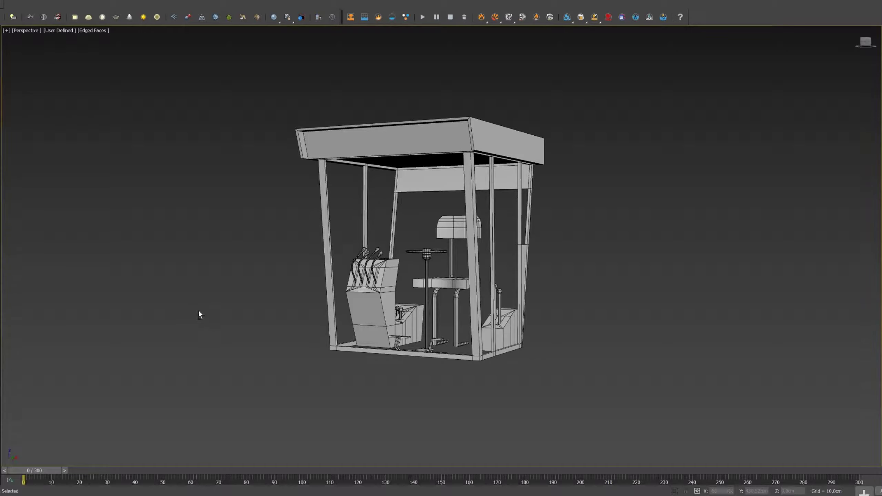
Orbit the cabin, the wheel and drawbar parts, and the five-divider corn header.
mouse_move(197, 311)
middle_mouse_down("alt")
mouse_move(193, 325)
mouse_move(175, 325)
mouse_move(265, 317)
mouse_move(196, 315)
middle_mouse_up("alt")
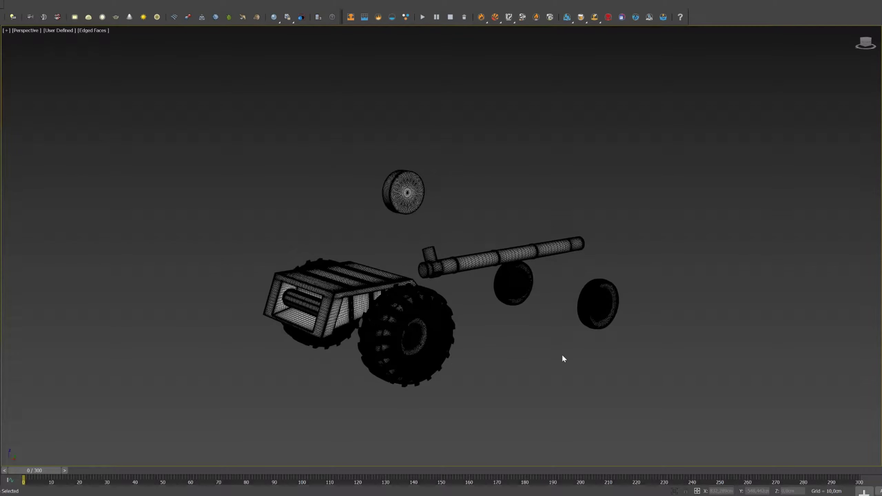
middle_click_drag(563, 365, 568, 361, "alt")
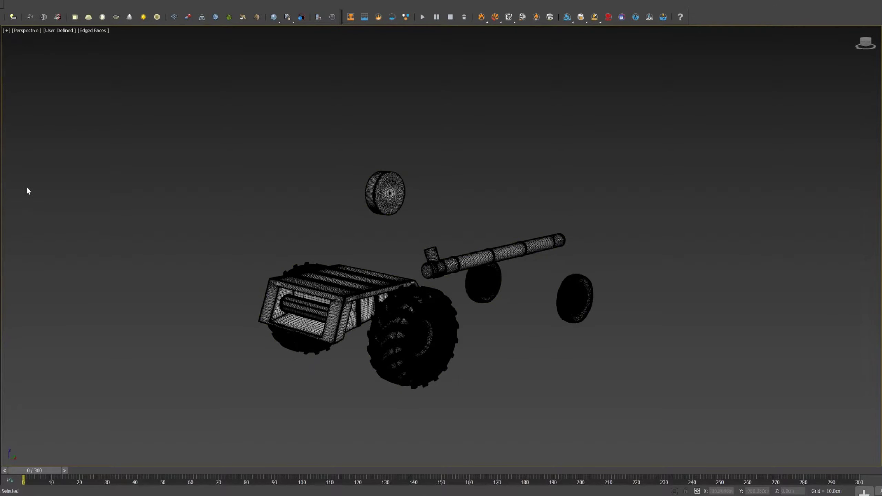
mouse_move(411, 374)
middle_mouse_down("alt")
mouse_move(617, 386)
mouse_move(526, 385)
mouse_move(571, 374)
mouse_move(573, 390)
mouse_move(560, 386)
middle_mouse_up("alt")
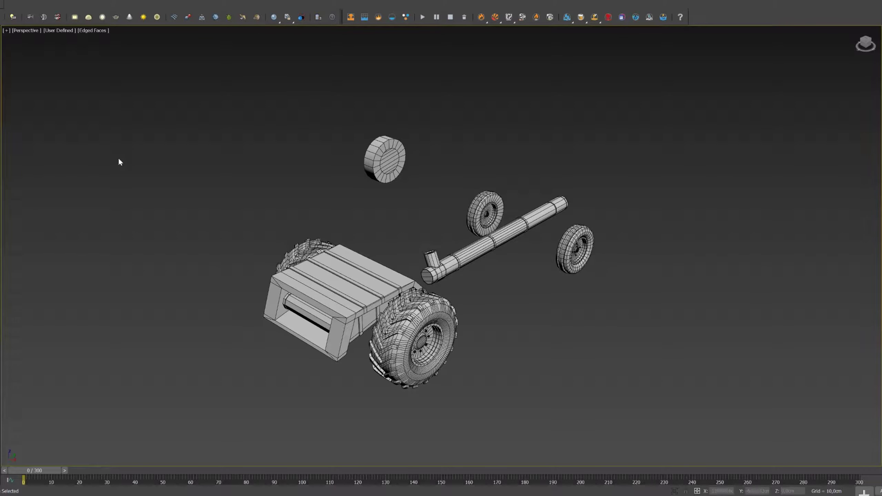
mouse_move(450, 275)
middle_mouse_down("alt")
mouse_move(465, 274)
mouse_move(448, 275)
middle_mouse_up("alt")
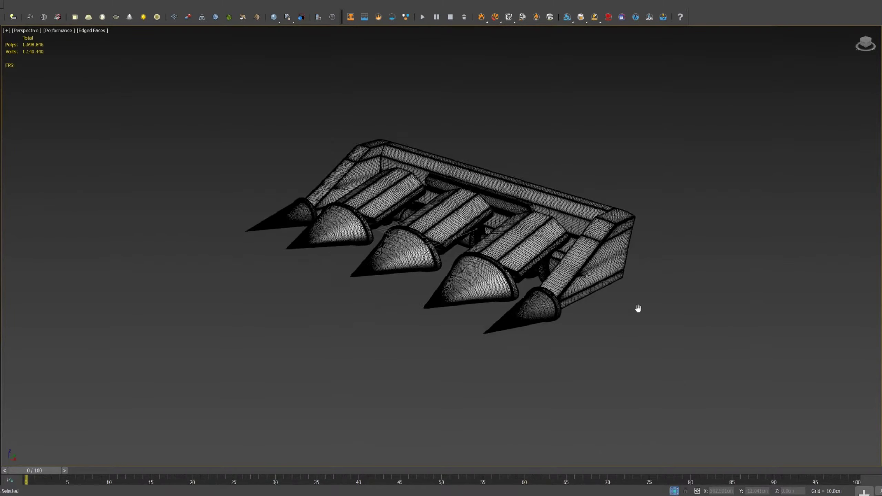
mouse_move(638, 307)
middle_mouse_down("alt")
mouse_move(483, 292)
mouse_move(372, 318)
mouse_move(373, 307)
mouse_move(382, 305)
mouse_move(392, 352)
middle_mouse_up("alt")
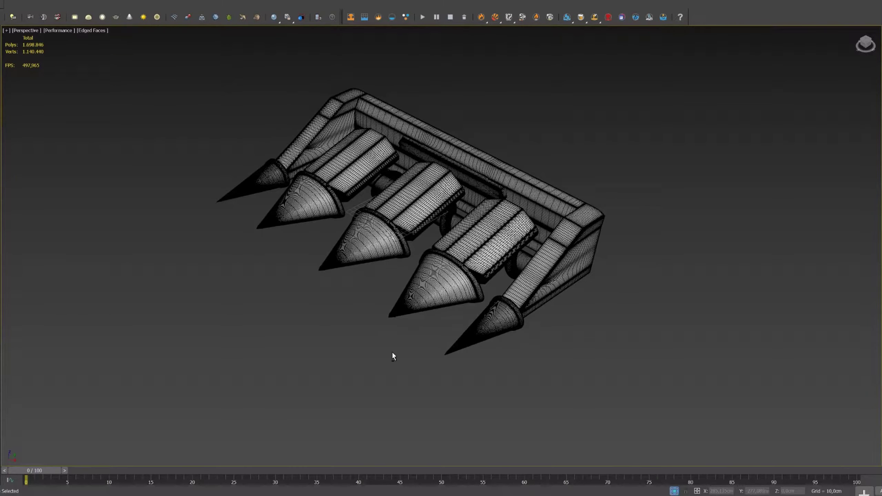
Toggle Edged Faces and orbit around the corn header and the truss grain header.
key("F4")
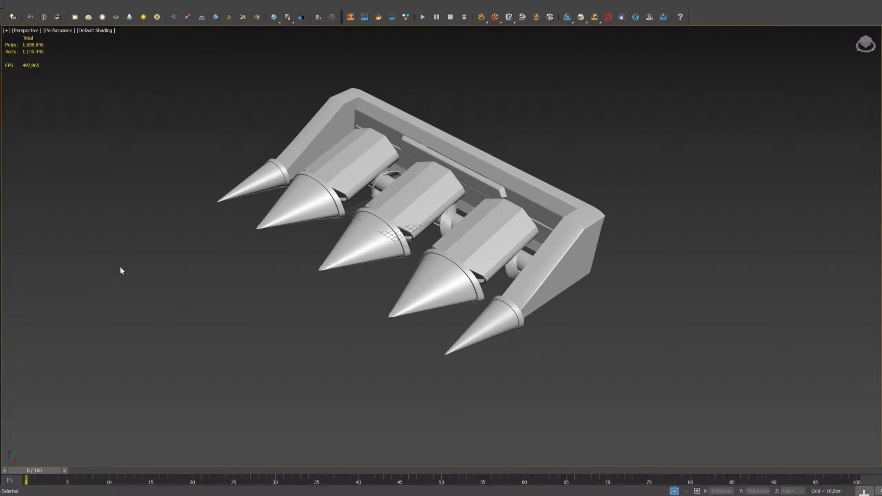
key("F4")
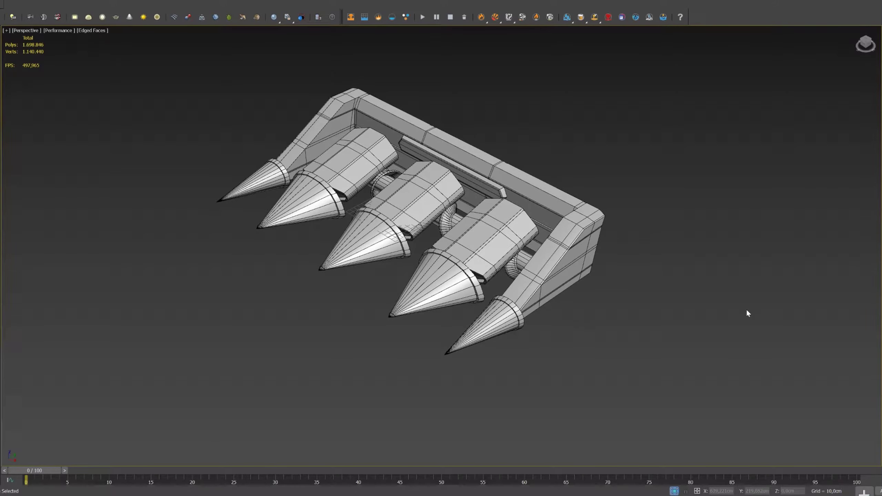
mouse_move(667, 277)
middle_mouse_down("alt")
mouse_move(646, 270)
mouse_move(726, 271)
mouse_move(669, 267)
mouse_move(669, 283)
middle_mouse_up("alt")
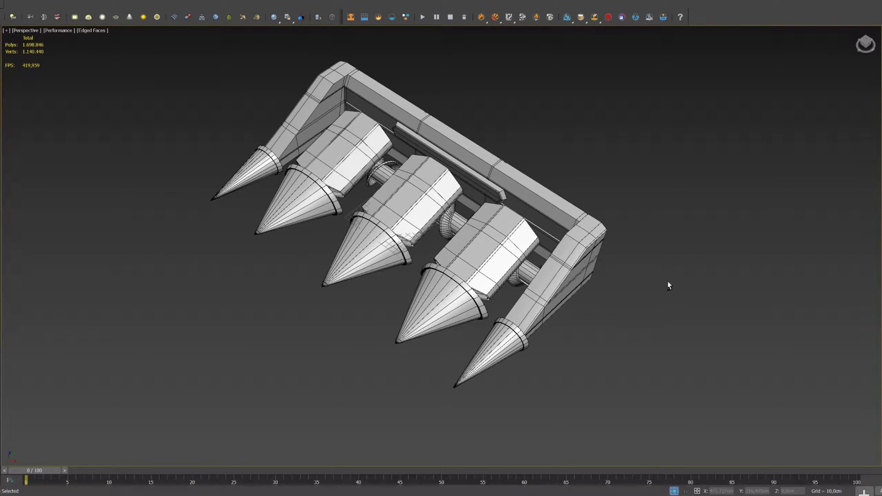
scroll(365, 309, "down", 3)
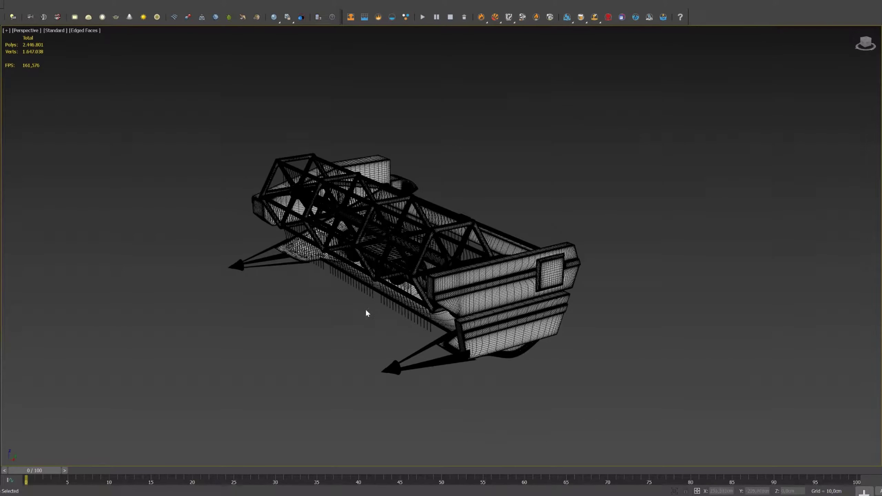
scroll(350, 306, "up", 2)
mouse_move(350, 304)
middle_mouse_down("alt")
mouse_move(421, 311)
mouse_move(543, 293)
mouse_move(393, 301)
mouse_move(391, 351)
mouse_move(380, 349)
middle_mouse_up("alt")
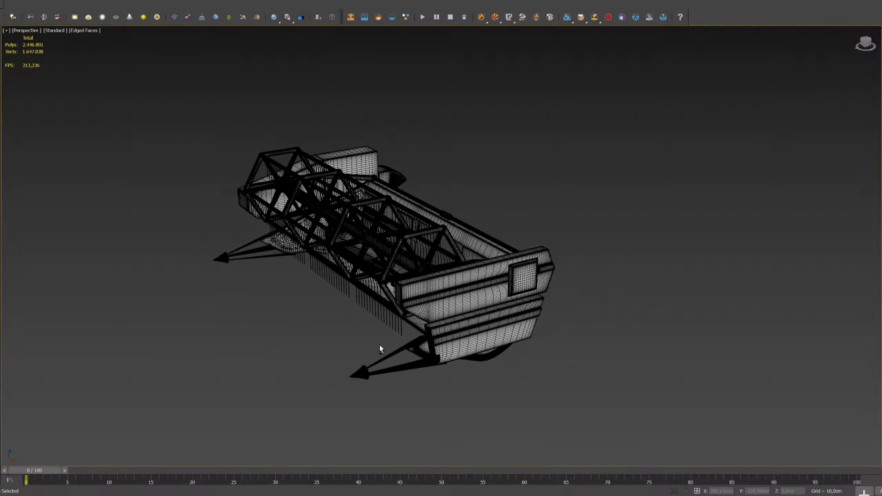
key("F4")
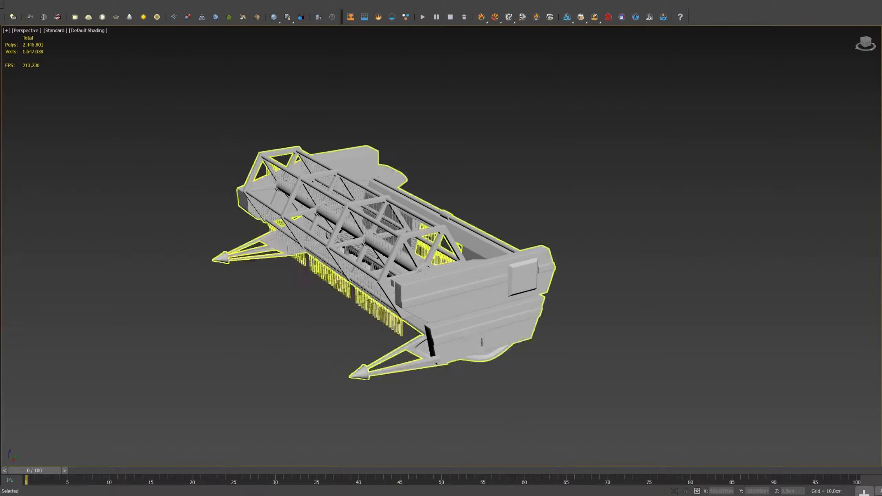
mouse_move(504, 334)
middle_mouse_down("alt")
mouse_move(459, 316)
mouse_move(486, 325)
middle_mouse_up("alt")
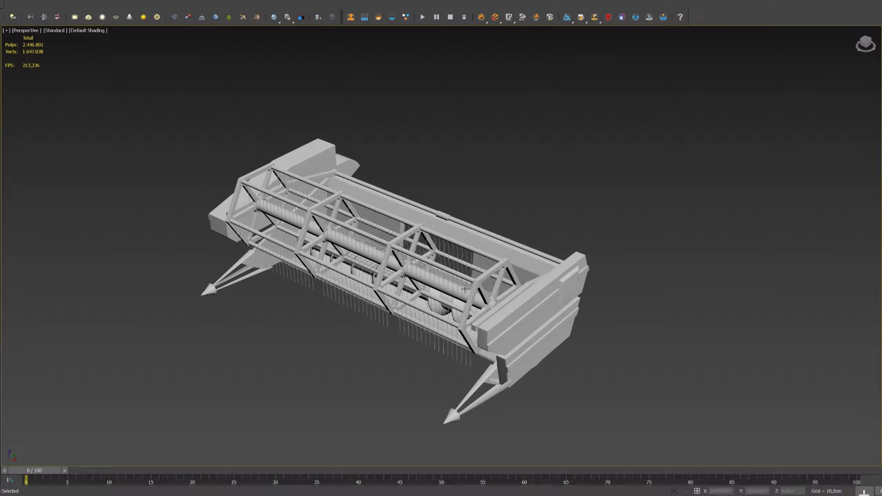
middle_click_drag(465, 289, 422, 261, "alt")
Delete the grain header, undo to restore it, and view it with edges shown.
left_click(422, 260)
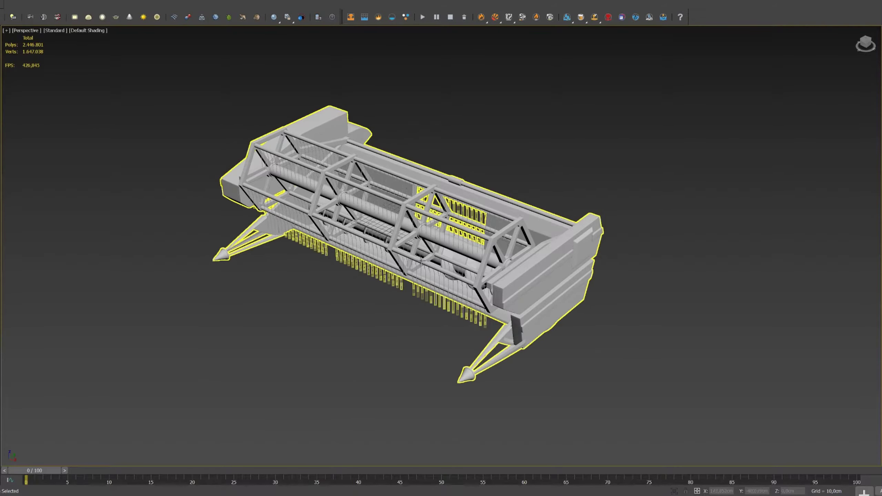
left_click(75, 222)
key("Delete")
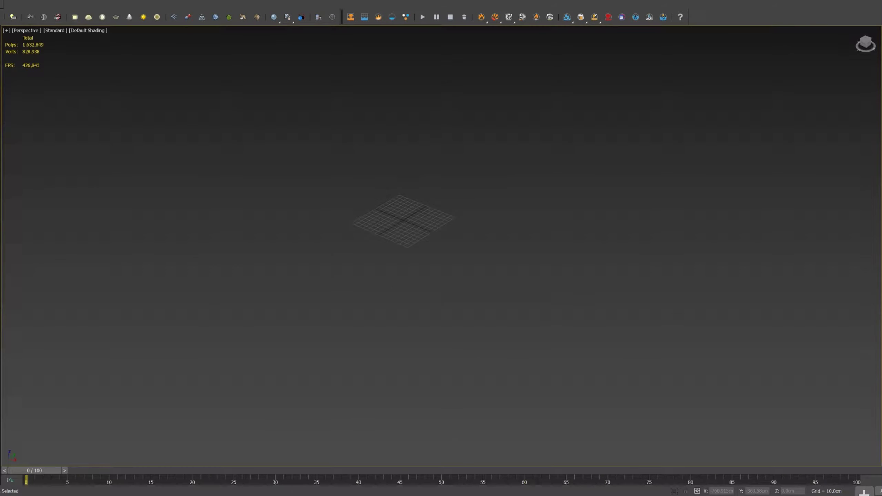
key("ctrl+z")
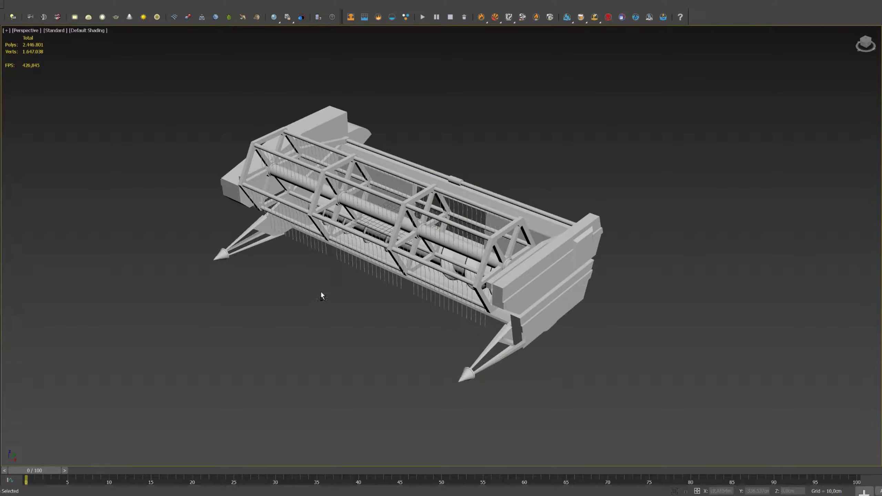
mouse_move(321, 294)
middle_mouse_down("alt")
mouse_move(414, 293)
mouse_move(447, 274)
mouse_move(571, 295)
middle_mouse_up("alt")
key("F4")
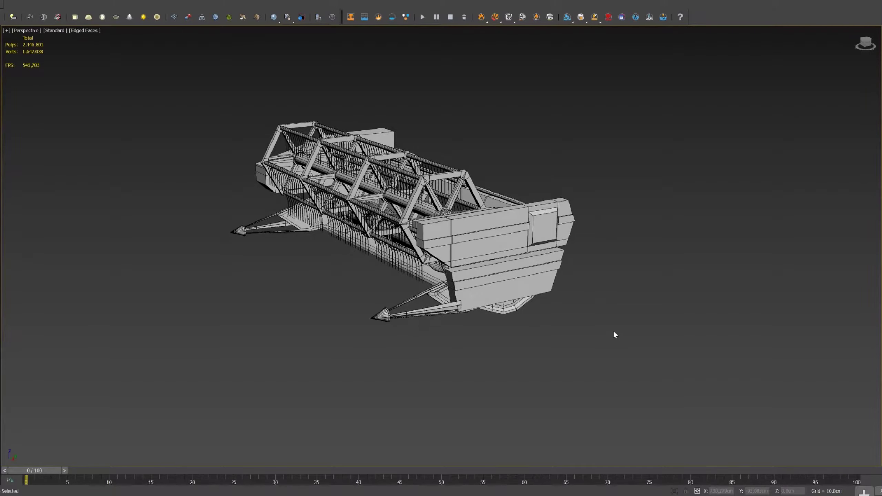
middle_click_drag(614, 334, 577, 303, "alt")
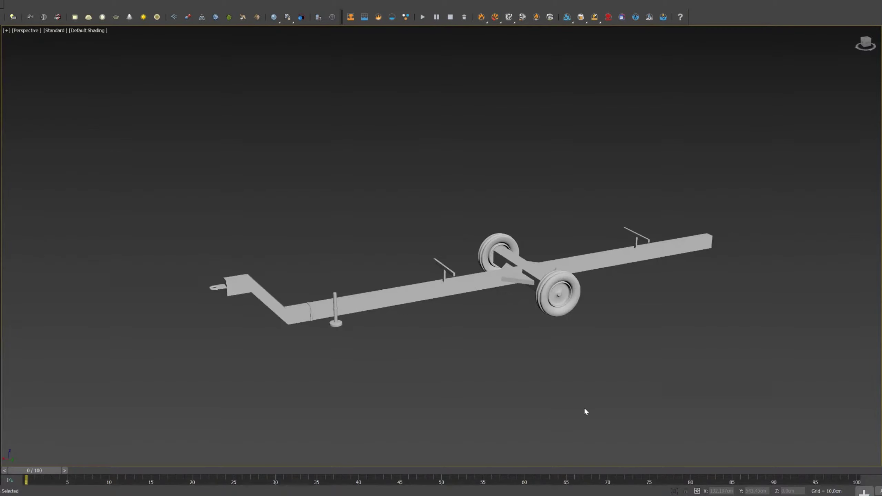
Orbit the two-wheeled trailer chassis with Edged Faces on to a side view.
mouse_move(582, 394)
middle_mouse_down("alt")
mouse_move(572, 350)
mouse_move(615, 356)
middle_mouse_up("alt")
scroll(573, 352, "up", 3)
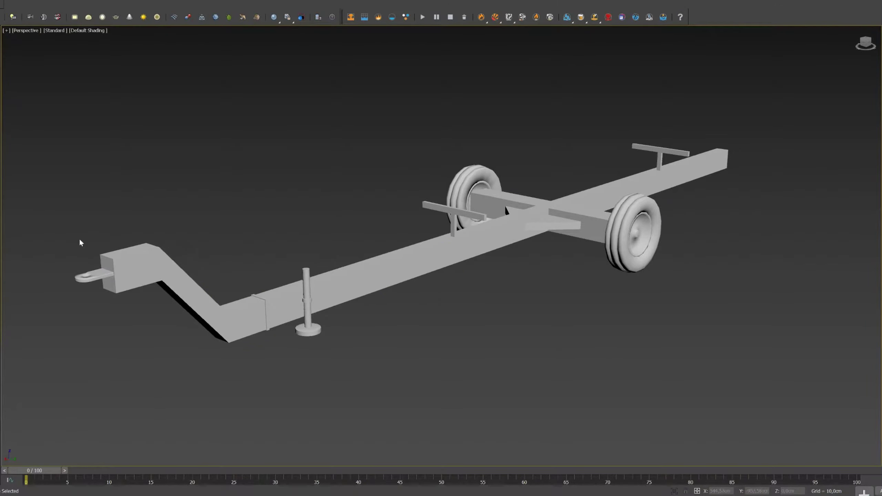
key("F4")
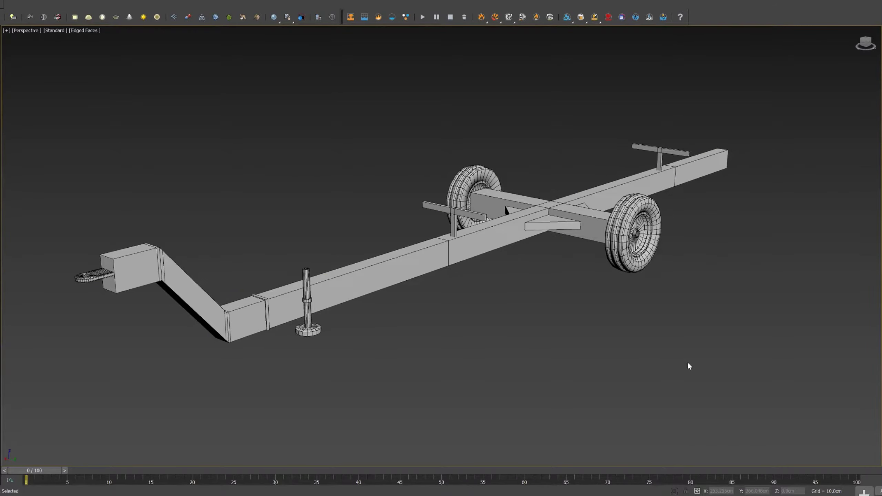
mouse_move(688, 362)
middle_mouse_down("alt")
mouse_move(668, 325)
mouse_move(526, 325)
mouse_move(534, 342)
mouse_move(582, 341)
mouse_move(566, 341)
middle_mouse_up("alt")
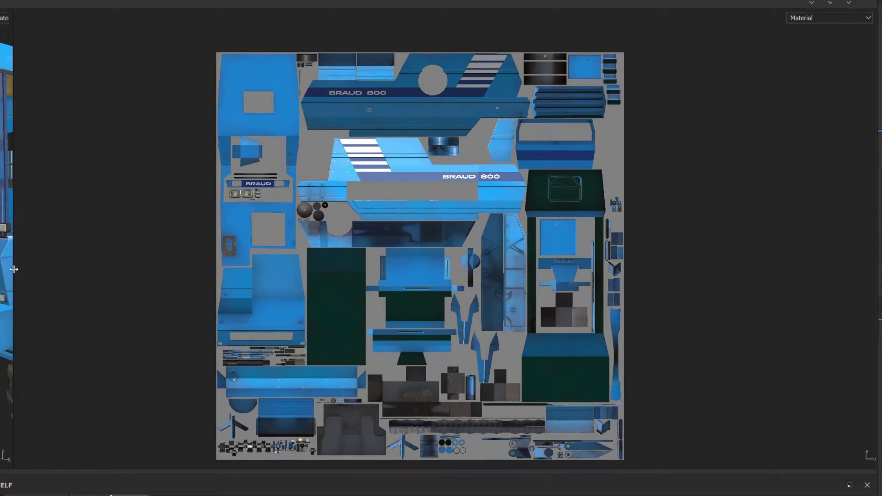
Widen the 3D viewport and orbit and zoom around the BRAUD 800 harvester's decals.
left_click_drag(16, 270, 832, 280)
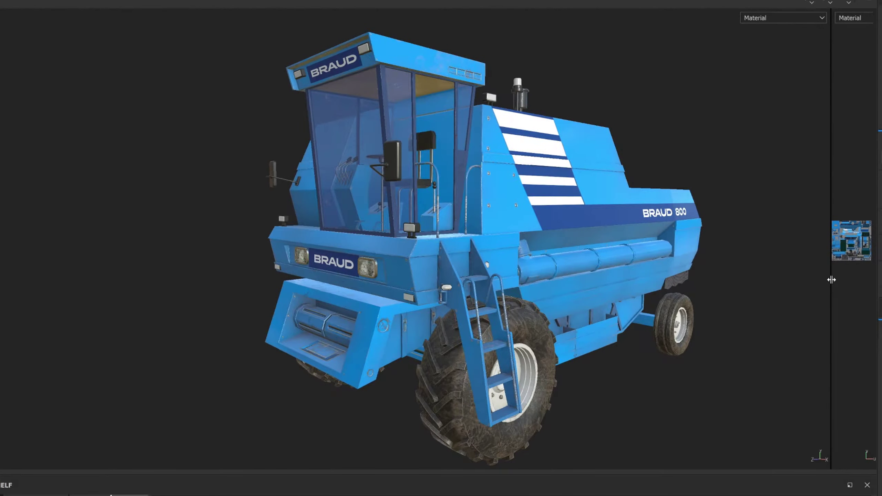
middle_click_drag(568, 354, 562, 349)
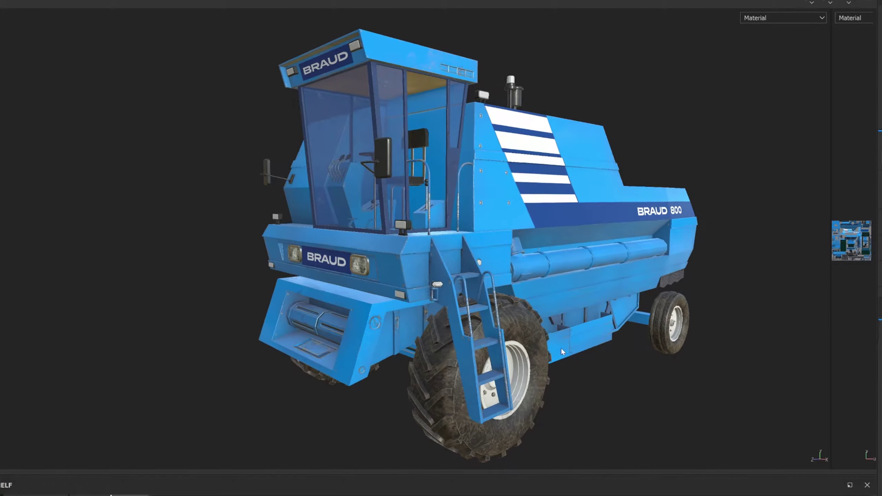
mouse_move(525, 336)
left_mouse_down("alt")
mouse_move(592, 314)
mouse_move(596, 290)
mouse_move(583, 297)
mouse_move(662, 294)
mouse_move(220, 279)
left_mouse_up("alt")
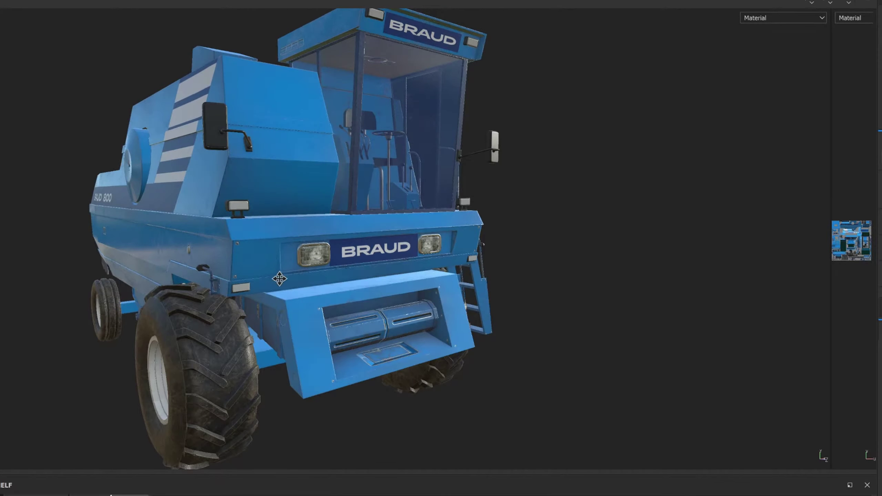
mouse_move(279, 279)
left_mouse_down("alt")
mouse_move(658, 134)
mouse_move(477, 254)
mouse_move(156, 242)
mouse_move(285, 262)
mouse_move(191, 275)
mouse_move(279, 285)
mouse_move(207, 281)
mouse_move(262, 273)
mouse_move(316, 291)
mouse_move(380, 270)
mouse_move(242, 198)
mouse_move(261, 158)
mouse_move(288, 237)
mouse_move(250, 226)
left_mouse_up("alt")
scroll(380, 270, "up", 3)
scroll(375, 266, "down", 5)
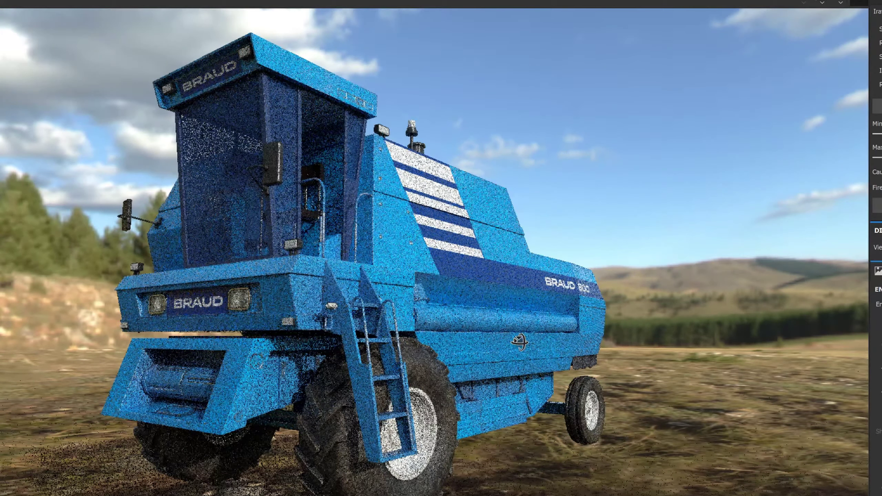
Orbit the Iray-rendered harvester to a side view against the outdoor landscape.
mouse_move(538, 346)
left_mouse_down("alt")
mouse_move(521, 355)
mouse_move(514, 387)
left_mouse_up("alt")
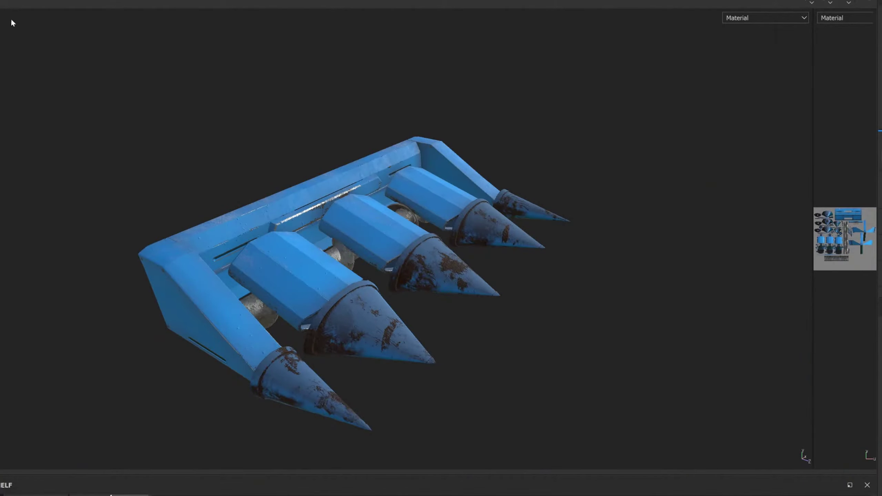
Orbit the rusty corn header, then zoom in on the grain header's reel and auger.
mouse_move(711, 381)
left_mouse_down("alt")
mouse_move(10, 322)
mouse_move(55, 353)
mouse_move(357, 376)
mouse_move(772, 343)
mouse_move(669, 394)
mouse_move(607, 366)
left_mouse_up("alt")
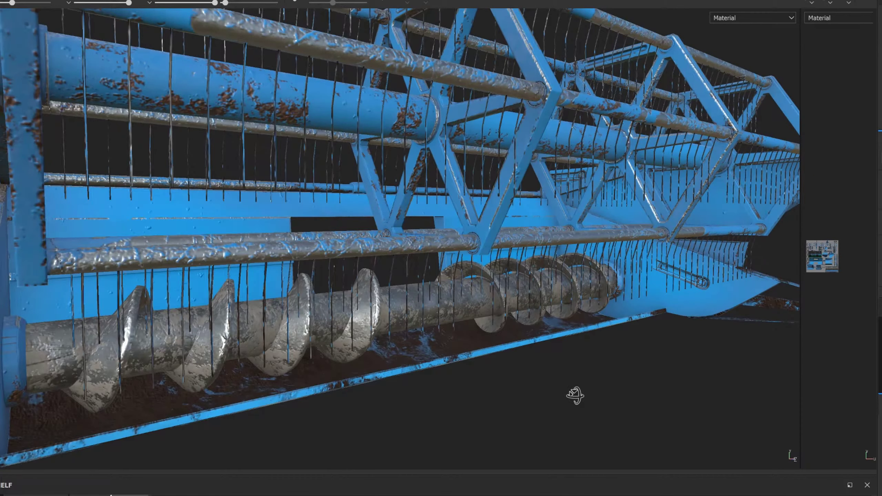
mouse_move(575, 396)
left_mouse_down("alt")
mouse_move(473, 406)
mouse_move(594, 312)
mouse_move(614, 329)
mouse_move(604, 335)
mouse_move(531, 313)
mouse_move(408, 334)
mouse_move(360, 258)
mouse_move(374, 300)
mouse_move(317, 284)
mouse_move(488, 286)
mouse_move(676, 418)
mouse_move(676, 408)
mouse_move(571, 397)
mouse_move(574, 415)
mouse_move(558, 412)
mouse_move(473, 211)
mouse_move(421, 219)
left_mouse_up("alt")
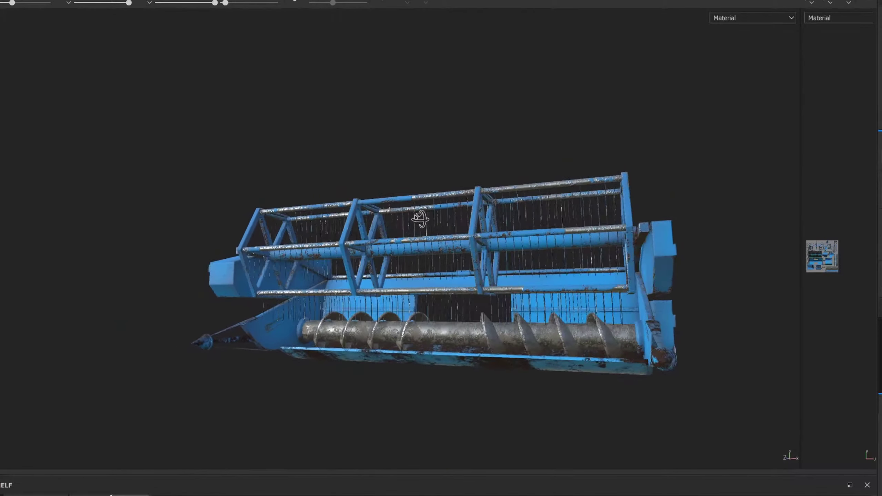
mouse_move(420, 219)
right_mouse_down("alt")
mouse_move(389, 202)
mouse_move(525, 358)
mouse_move(550, 340)
right_mouse_up("alt")
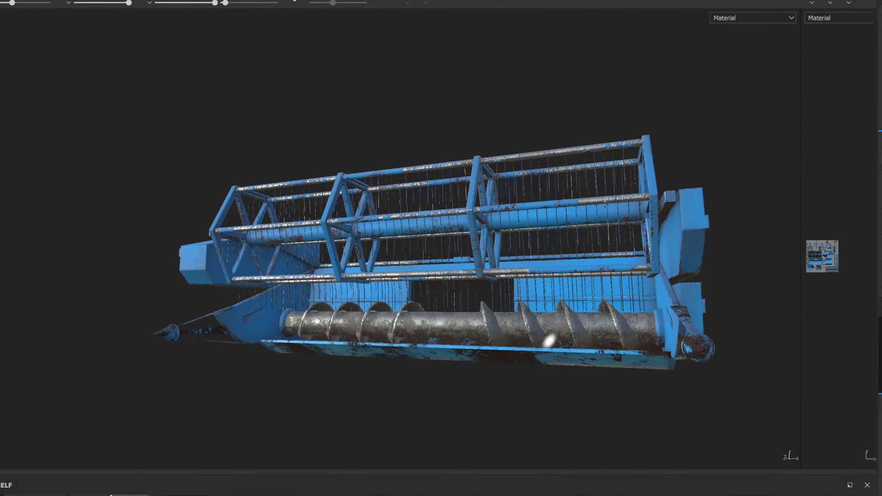
mouse_move(550, 340)
left_mouse_down("alt")
mouse_move(538, 329)
mouse_move(545, 303)
left_mouse_up("alt")
Orbit the worn blue trailer through three-quarter and side views.
middle_click_drag(545, 302, 553, 273, "alt")
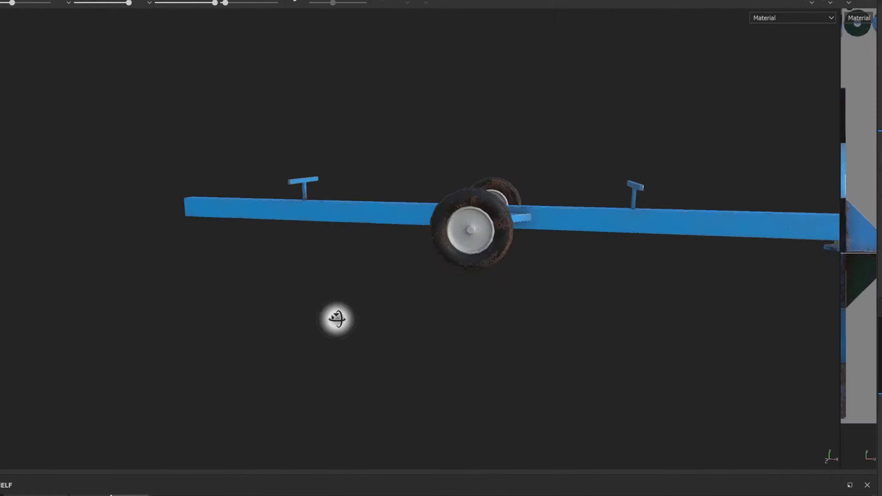
left_click_drag(335, 315, 532, 335, "alt")
right_click_drag(532, 339, 546, 369, "alt")
left_click_drag(546, 368, 525, 341, "alt")
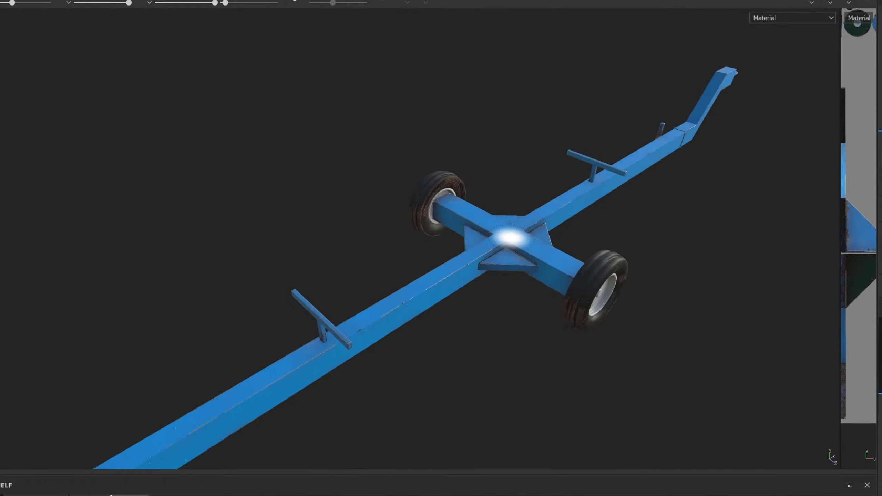
mouse_move(535, 238)
left_mouse_down("alt")
mouse_move(649, 236)
mouse_move(441, 234)
mouse_move(575, 260)
mouse_move(203, 241)
mouse_move(183, 254)
left_mouse_up("alt")
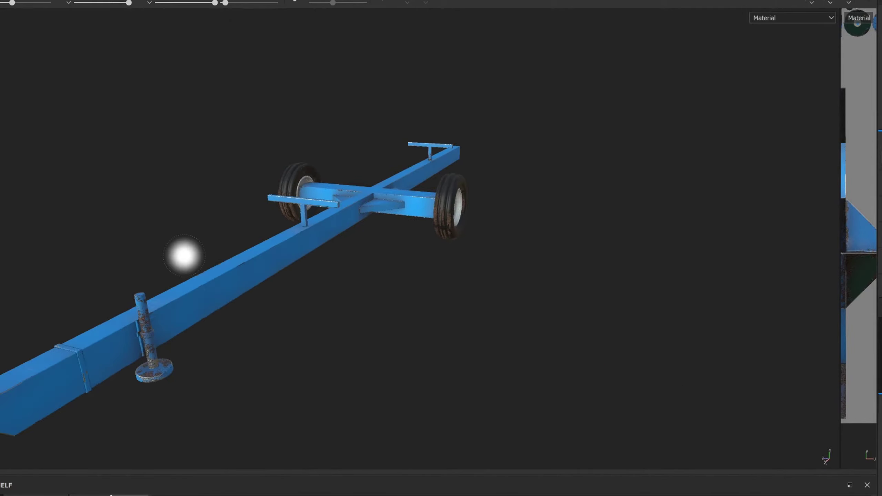
mouse_move(183, 254)
middle_mouse_down("alt")
mouse_move(307, 221)
mouse_move(336, 228)
middle_mouse_up("alt")
left_click_drag(470, 211, 373, 245, "alt")
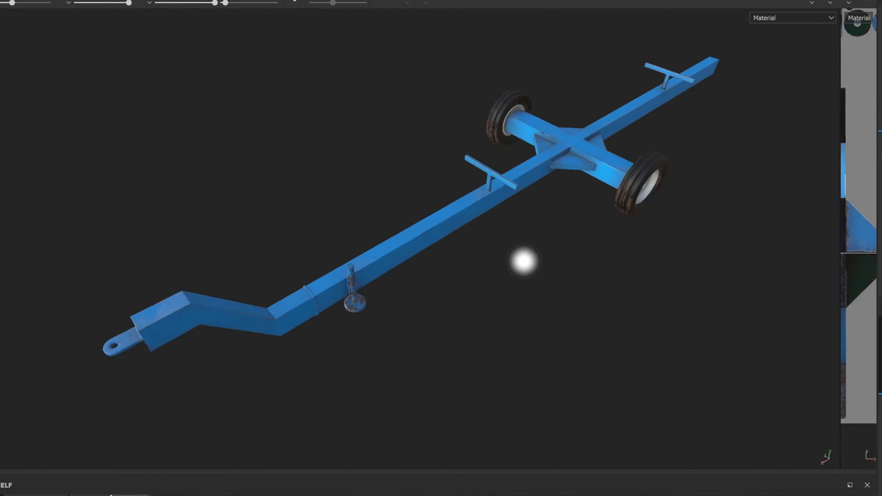
Zoom in and back out on the trailer's chipped paint and dirty tyres.
scroll(493, 195, "up", 5)
scroll(617, 296, "up", 3)
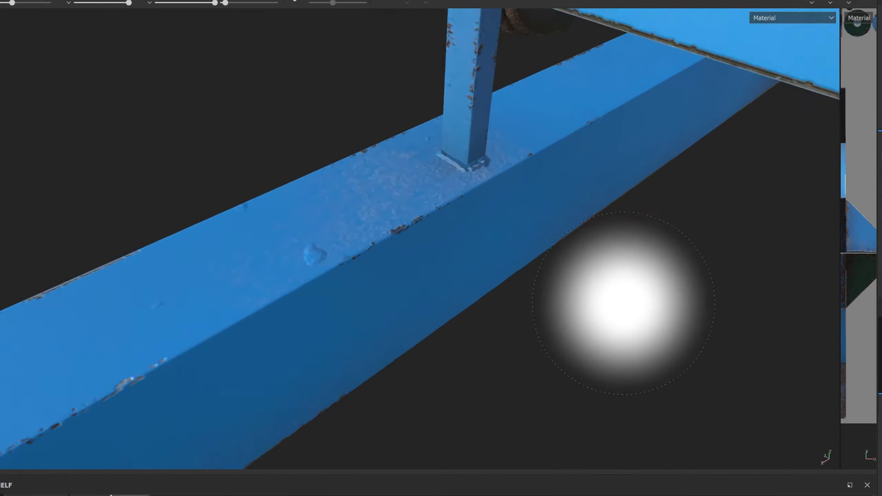
scroll(672, 306, "down", 3)
scroll(670, 305, "down", 3)
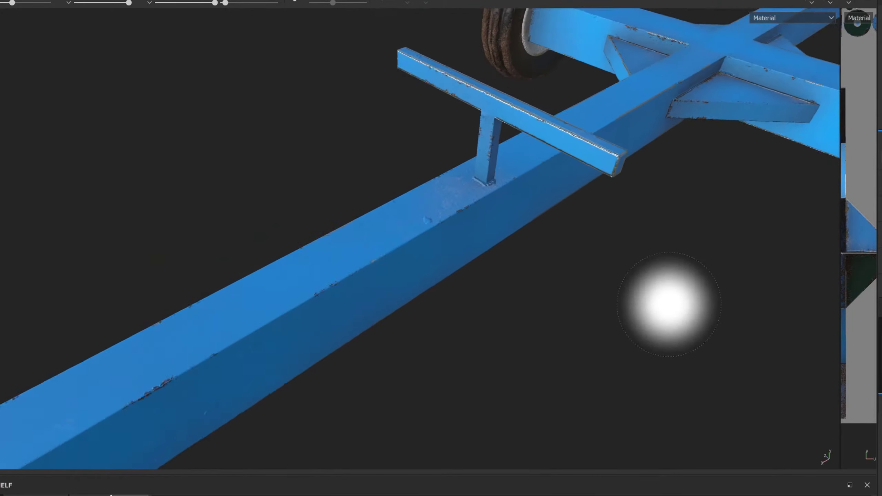
scroll(666, 305, "down", 3)
scroll(667, 303, "down", 2)
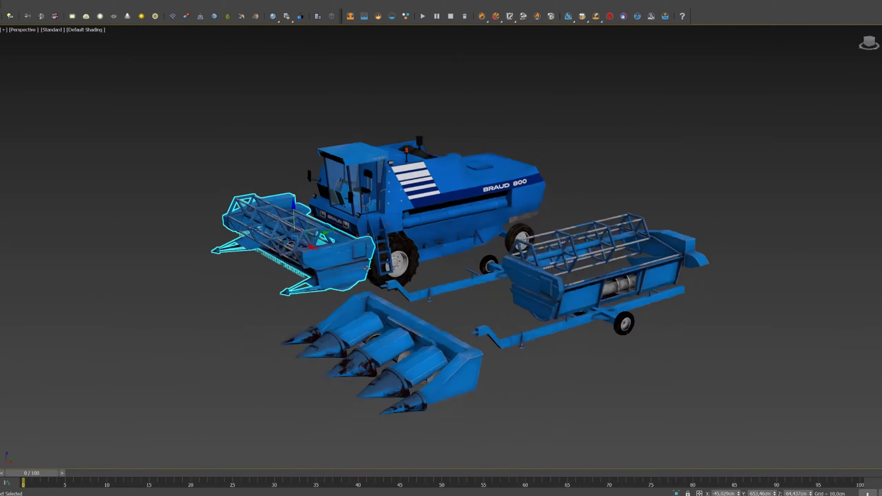
Deselect the grain header in the assembled combine, headers and trailer scene.
left_click(263, 356)
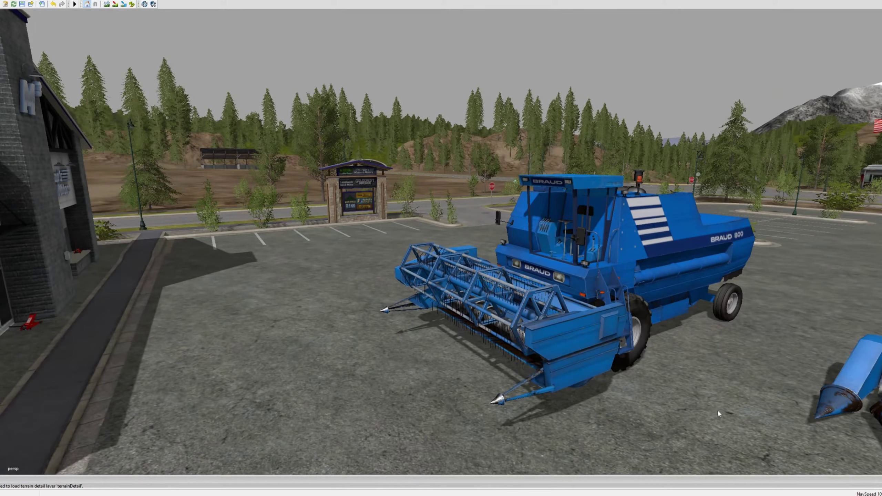
Pan to bring the corn header into view beside the harvester, then zoom out.
middle_click_drag(718, 410, 773, 418)
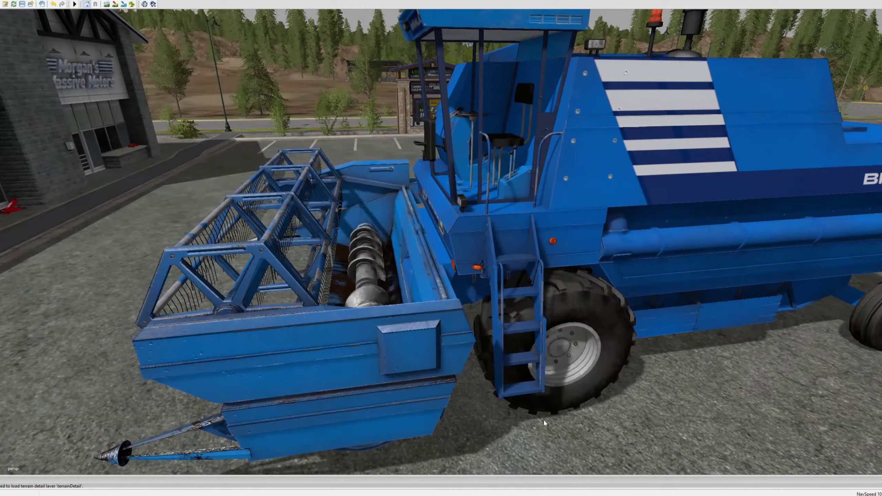
scroll(543, 420, "down", 5)
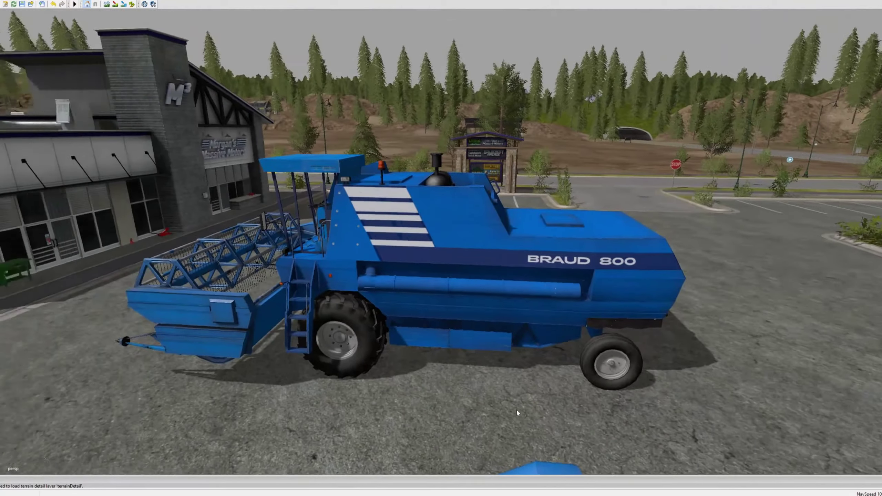